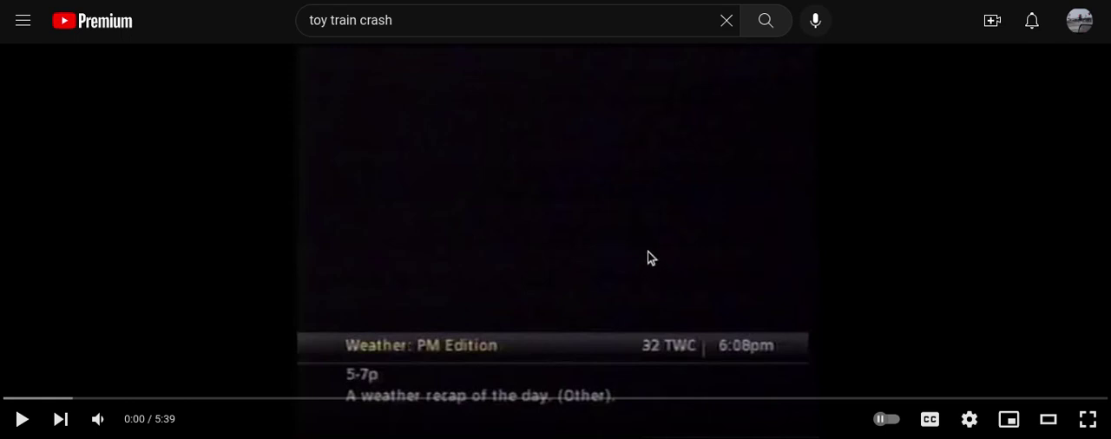
Step: Play the paused Weather Channel PM Edition video showing Downtown Atlanta conditions
left_click(650, 258)
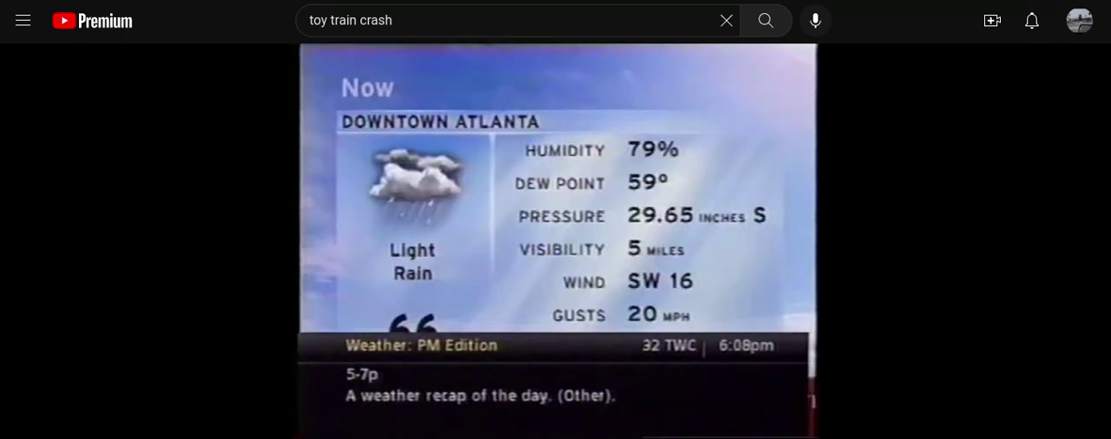